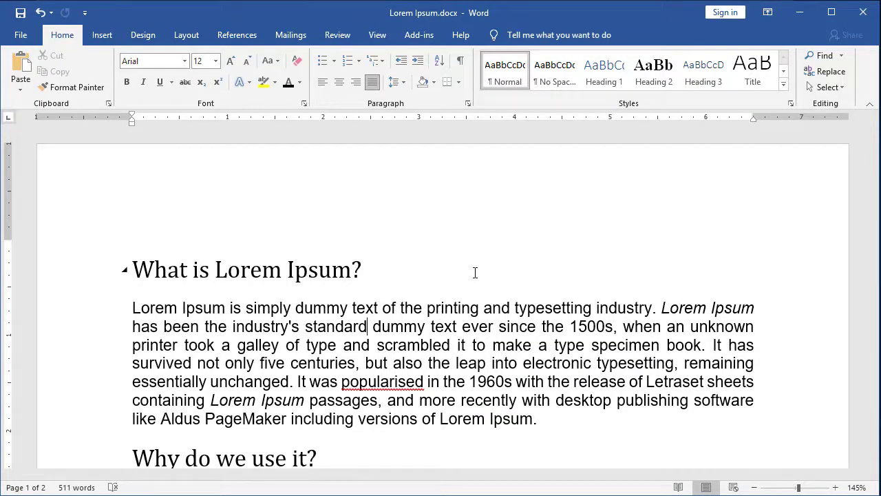
Scroll to the bottom of page 1 and open its empty footer for editing.
click(475, 272)
scroll(461, 282, down, 5)
scroll(465, 286, down, 2)
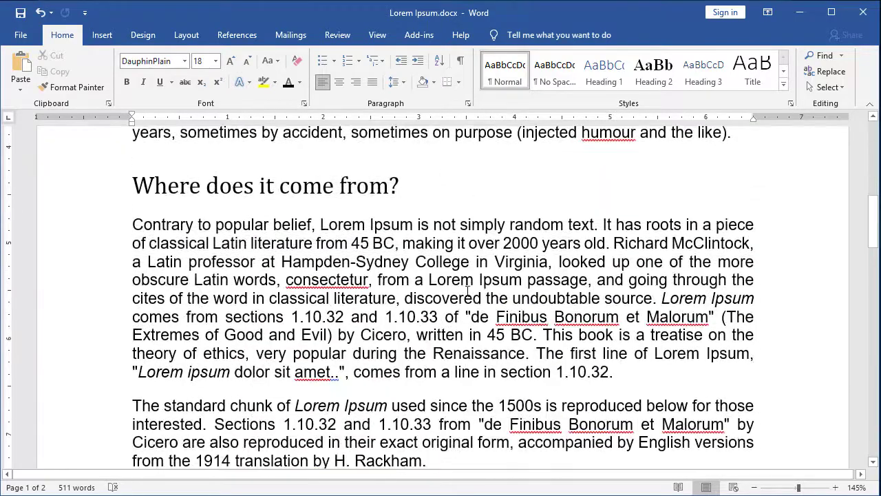
scroll(468, 291, down, 3)
scroll(469, 289, down, 3)
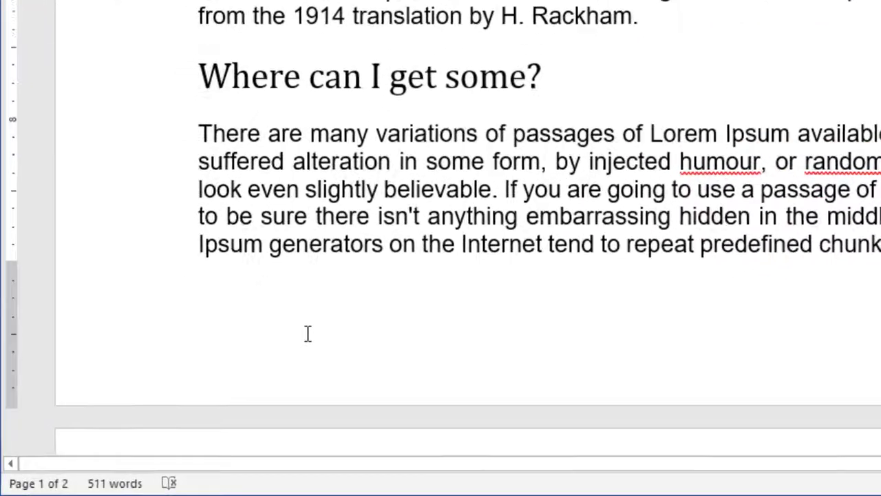
right_click(205, 387)
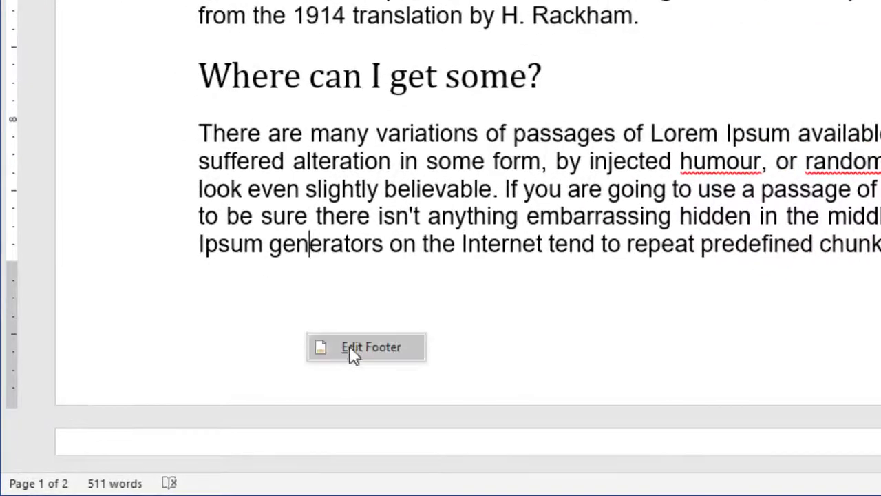
click(375, 346)
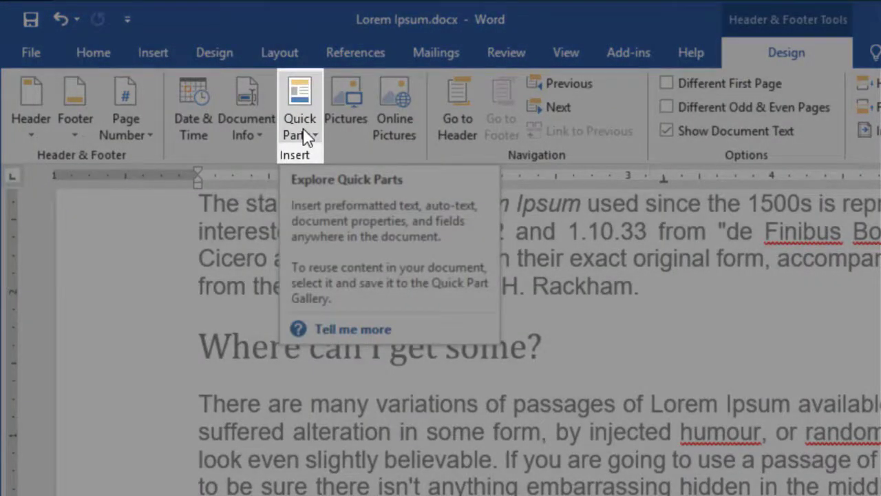
Open the Field dialog from the footer's Quick Parts menu.
click(306, 136)
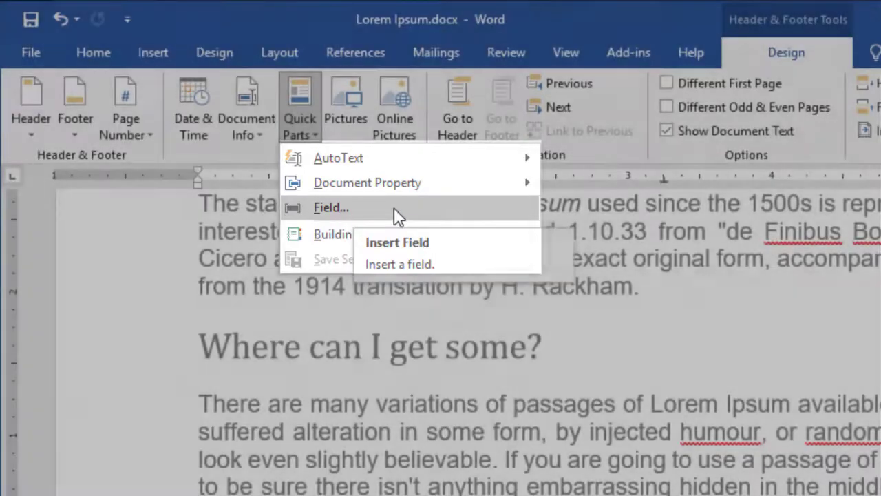
click(396, 209)
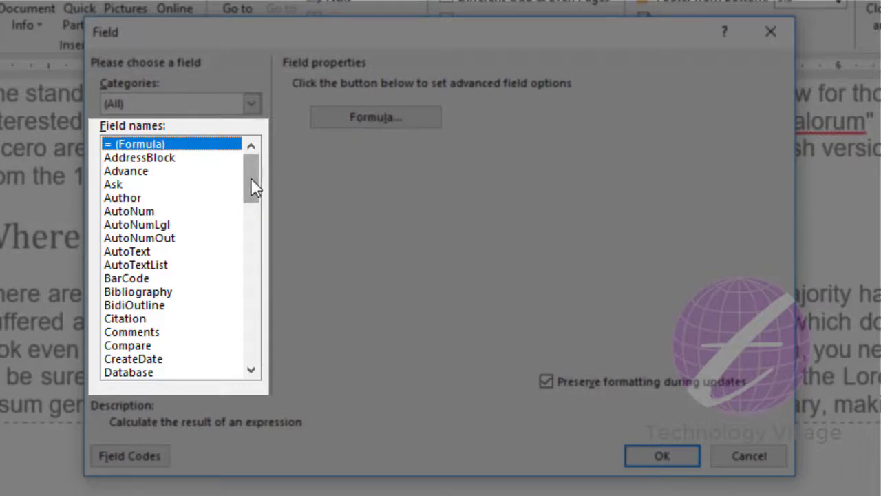
Choose the FileName field with Lowercase format and 'Add path to filename' ticked.
drag(250, 177, 248, 231)
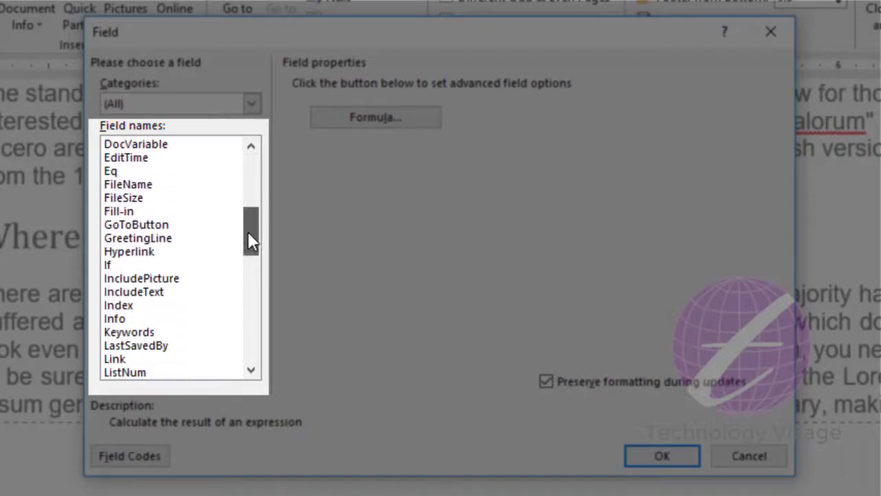
click(138, 186)
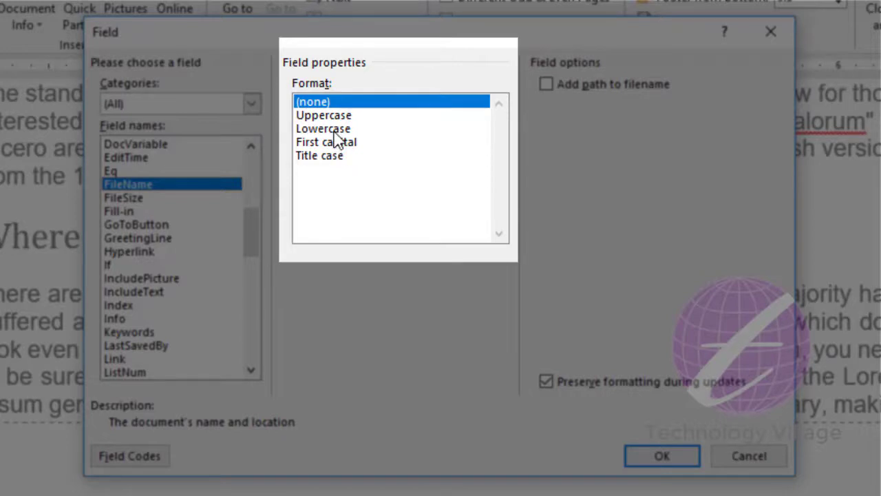
click(335, 131)
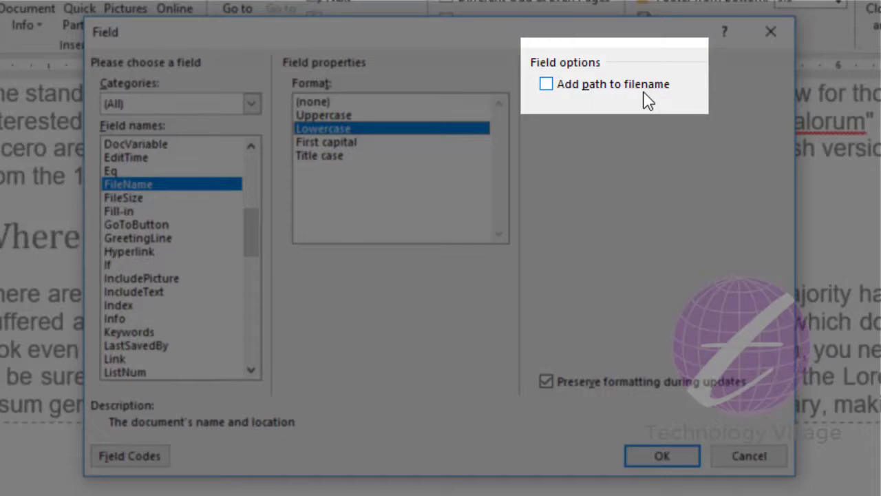
click(546, 86)
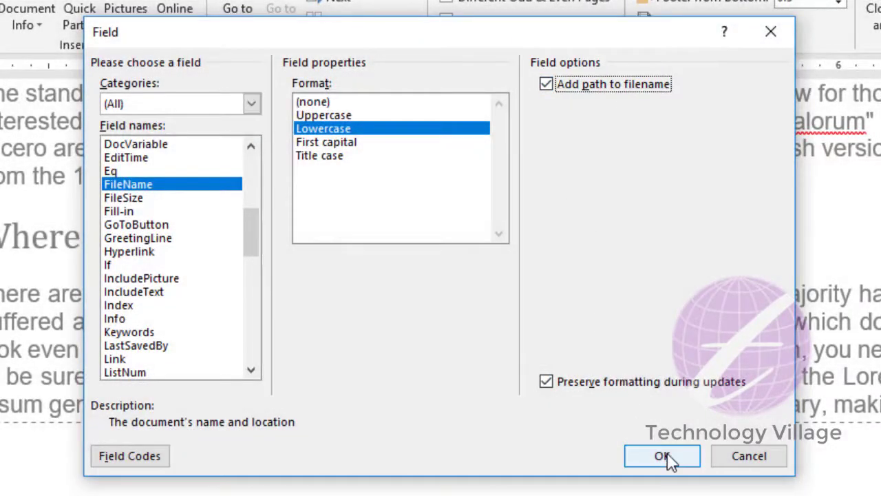
Insert the field so the footer shows g:\daily work\lorem ipsum.docx, then close footer editing.
click(668, 458)
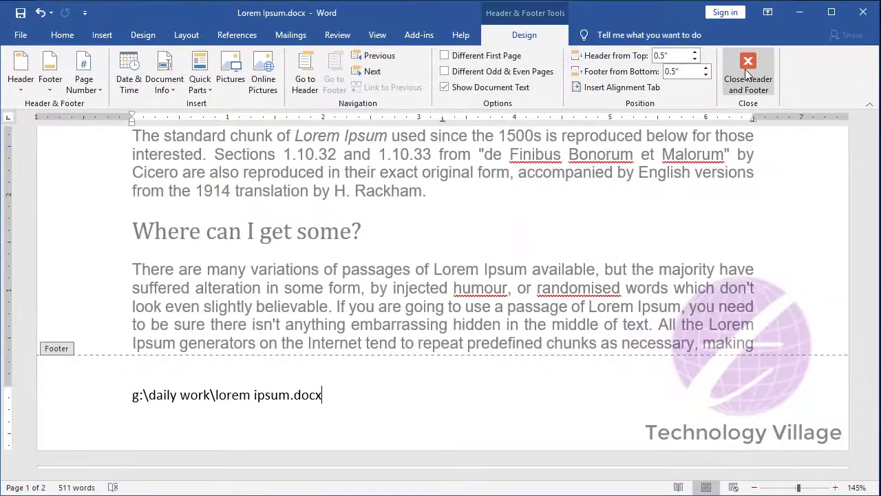
click(749, 74)
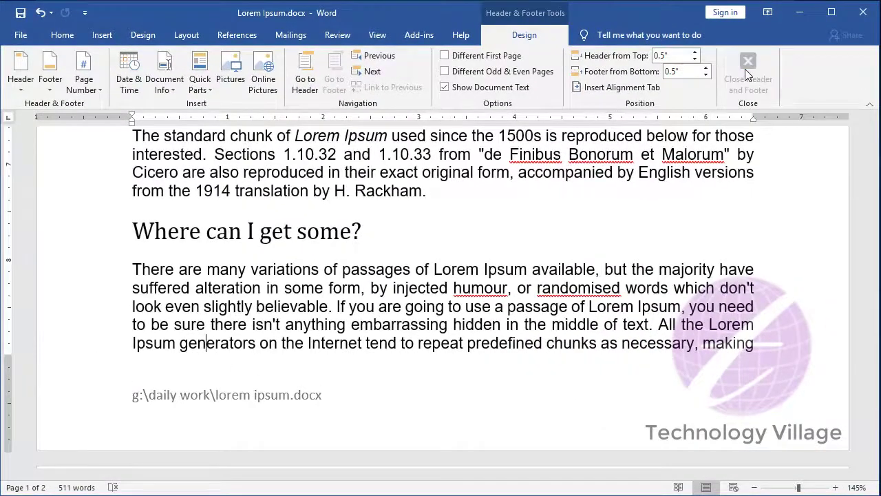
scroll(259, 364, down, 2)
scroll(261, 360, down, 10)
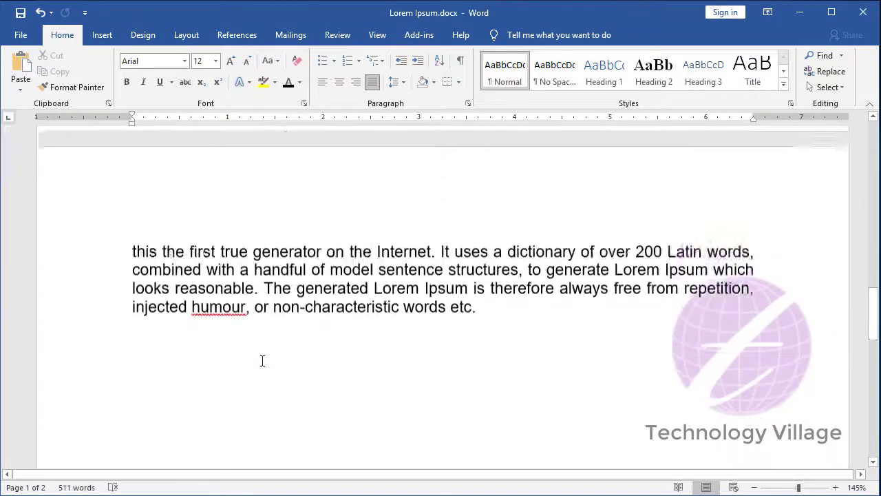
scroll(261, 360, down, 5)
scroll(261, 360, down, 5)
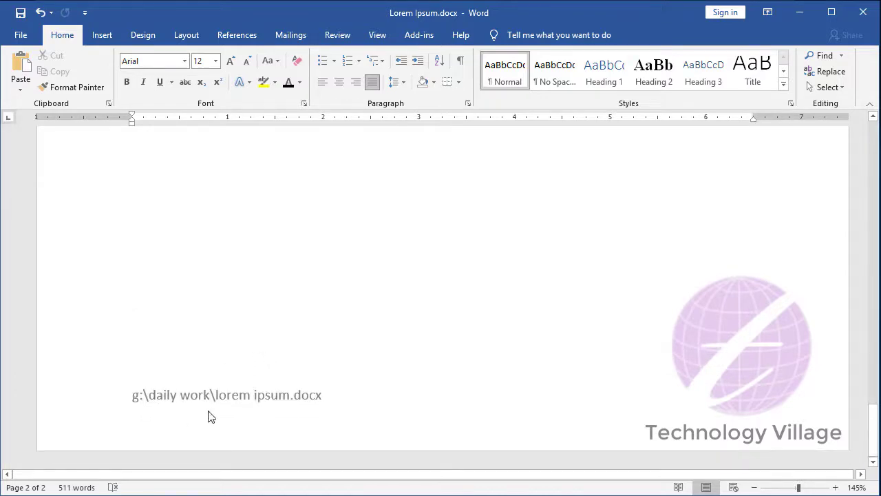
scroll(209, 409, up, 3)
scroll(209, 409, up, 5)
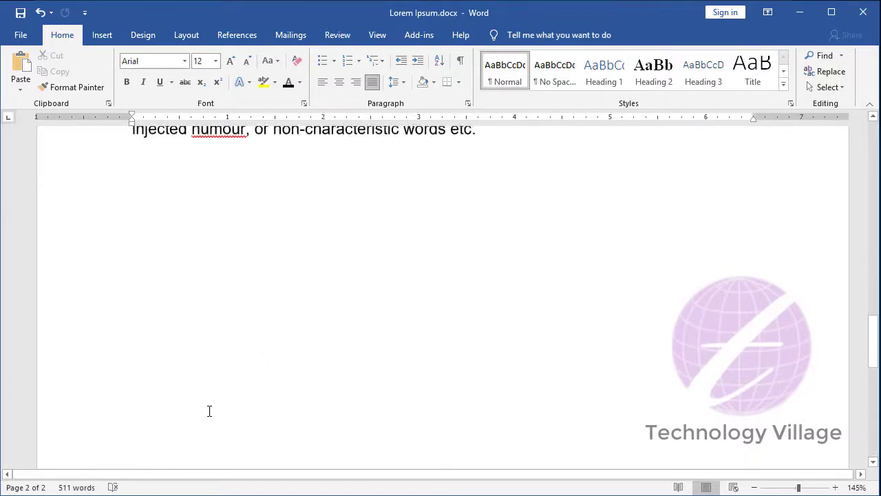
scroll(208, 410, up, 5)
scroll(243, 369, up, 3)
scroll(248, 362, up, 1)
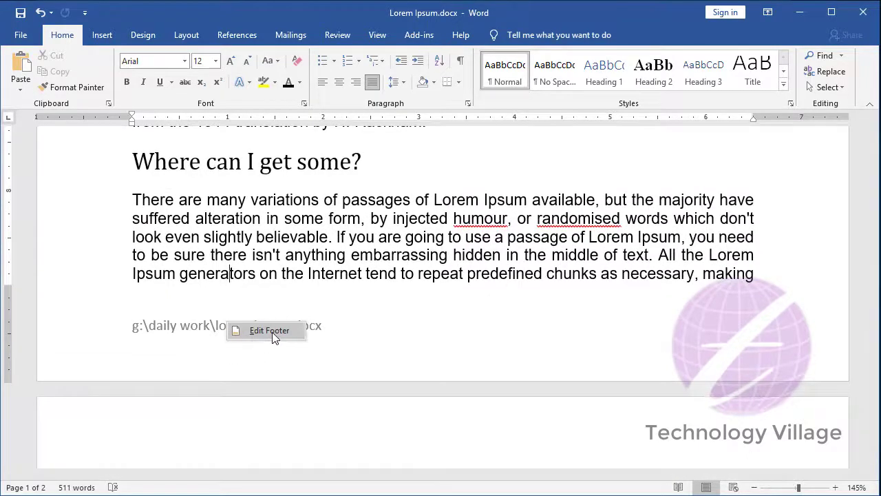
Delete the g:\daily work\lorem ipsum.docx path line from the footer.
double_click(272, 329)
click(341, 398)
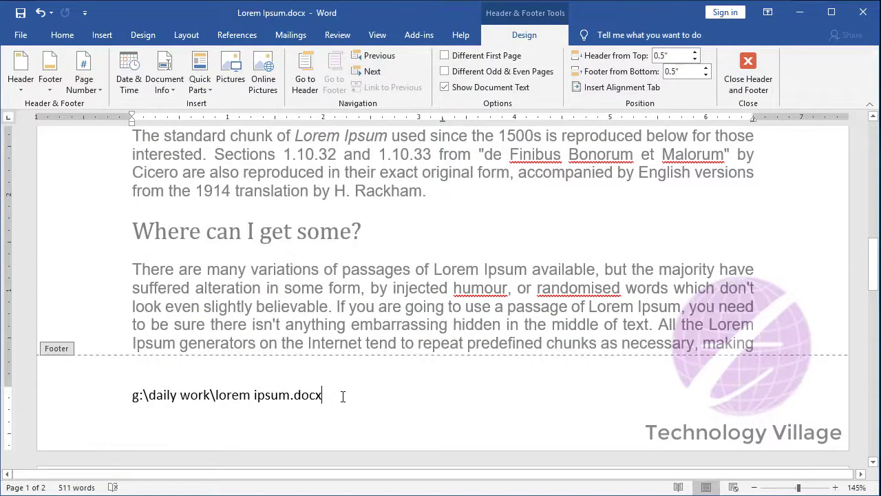
click(51, 394)
key(Delete)
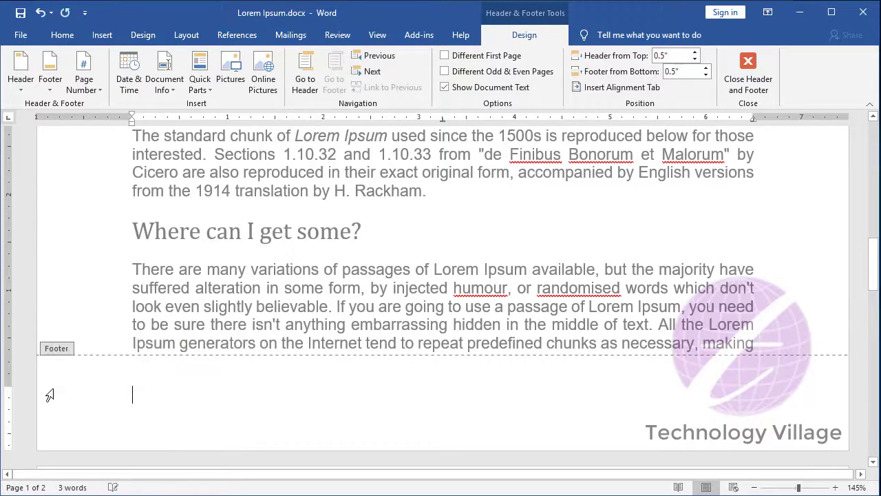
Close footer editing and scroll through the pages to confirm the footer is empty.
click(753, 76)
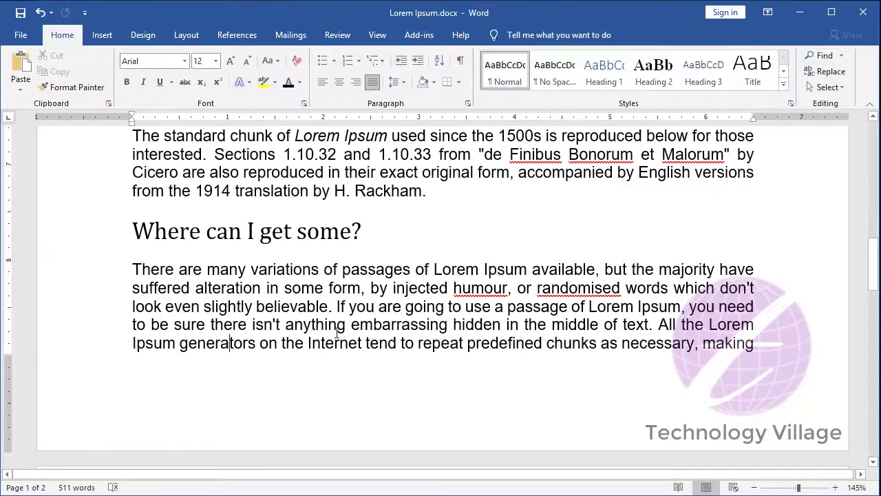
scroll(272, 314, down, 3)
scroll(269, 316, down, 2)
scroll(289, 341, down, 10)
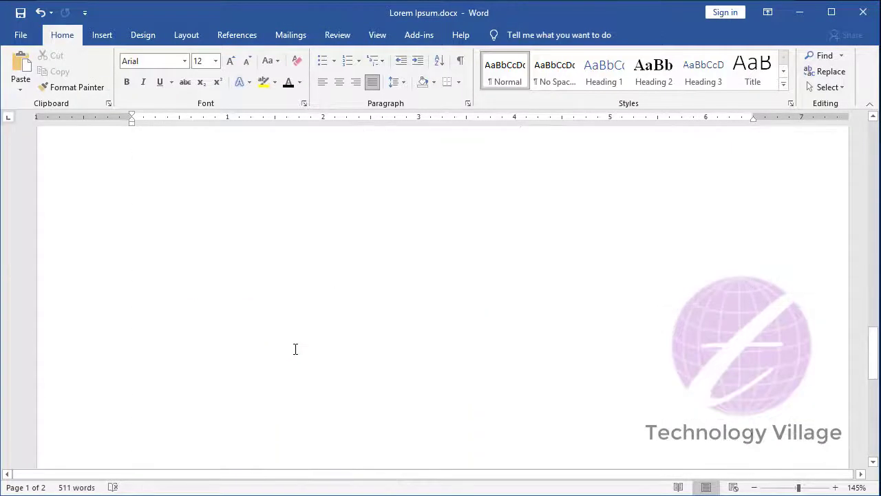
scroll(296, 348, up, 3)
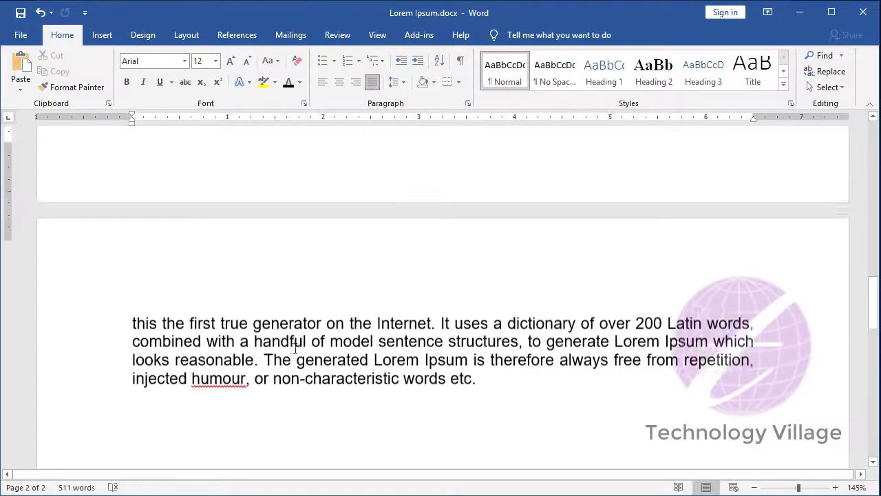
scroll(294, 347, up, 3)
scroll(294, 347, up, 1)
scroll(294, 348, up, 4)
scroll(294, 347, up, 10)
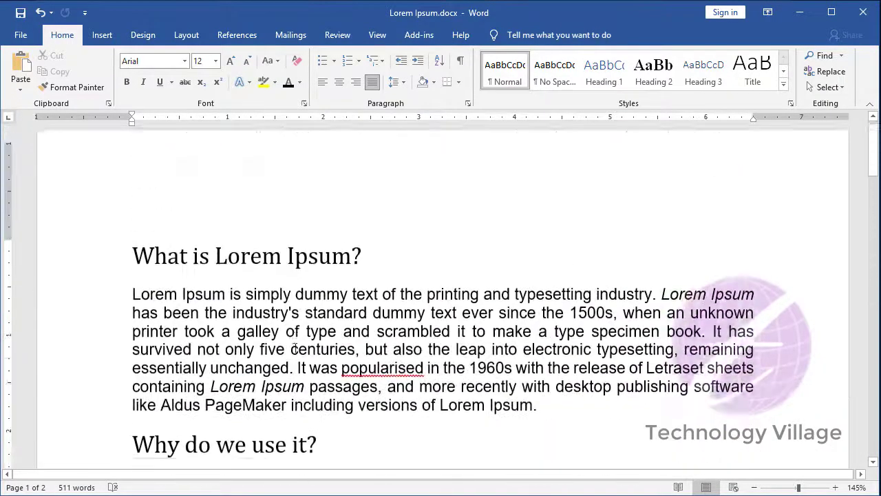